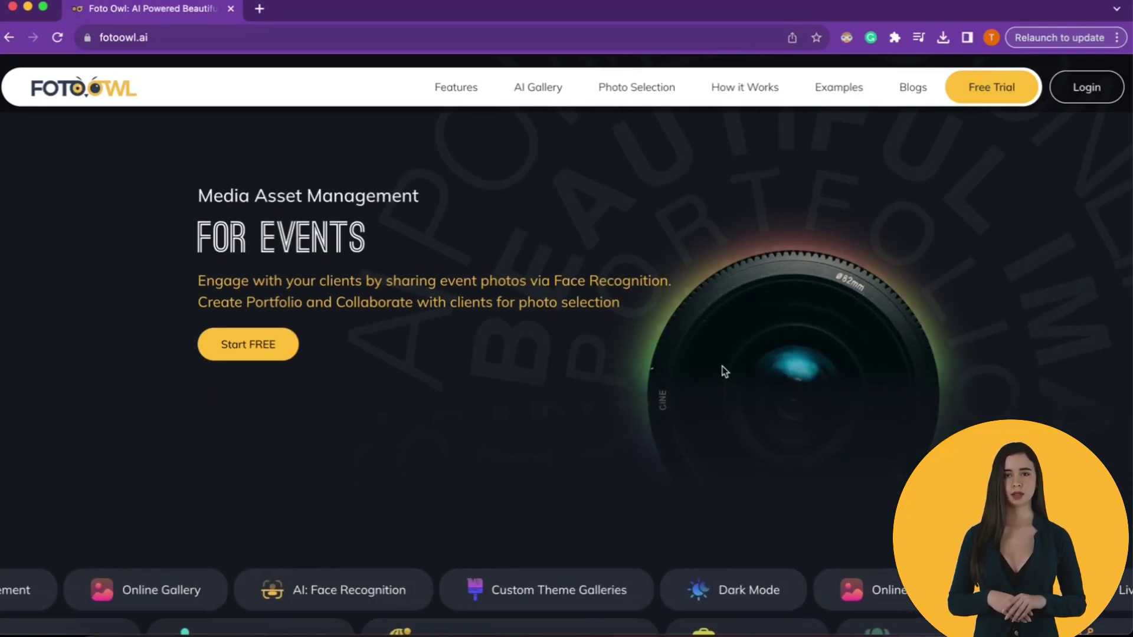
Scroll the fotoowl.ai homepage down to the three-step How It Works section.
scroll(724, 370, down, 3)
scroll(725, 370, down, 2)
scroll(725, 371, down, 2)
scroll(724, 370, down, 2)
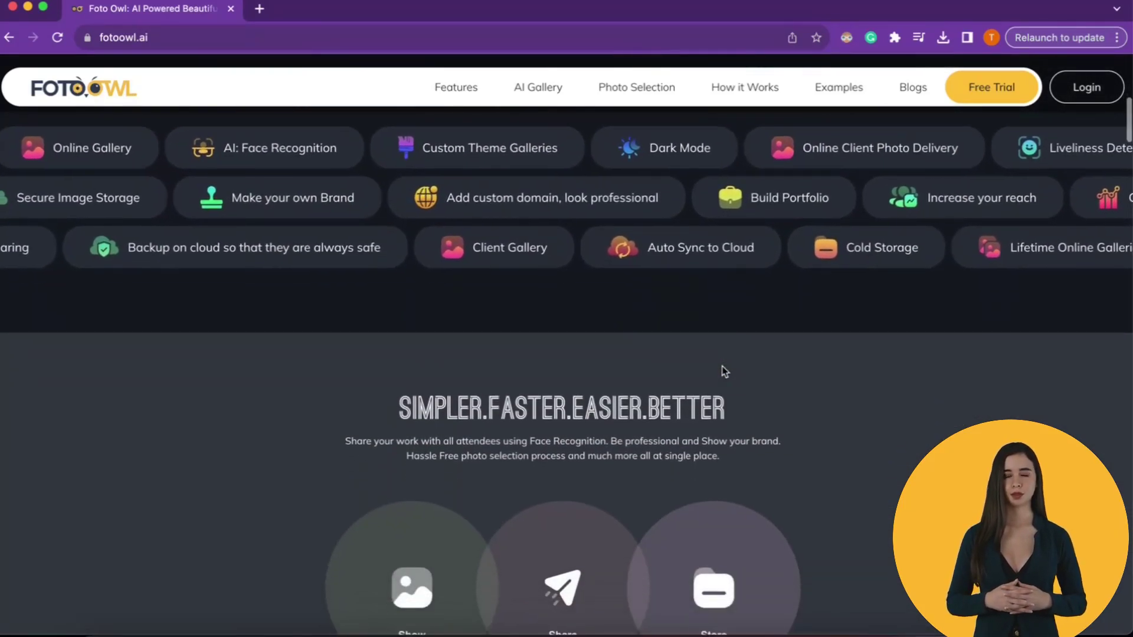
scroll(725, 371, down, 2)
scroll(725, 371, down, 1)
scroll(725, 370, down, 2)
scroll(725, 371, down, 1)
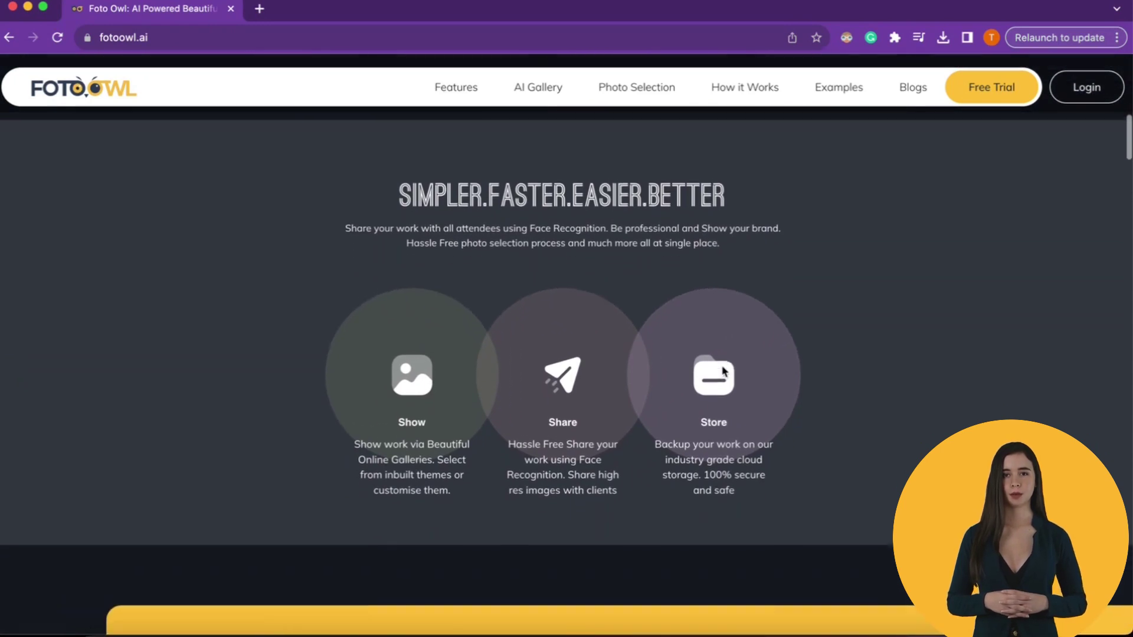
scroll(725, 371, down, 1)
scroll(725, 370, down, 2)
scroll(724, 370, down, 1)
scroll(725, 370, down, 1)
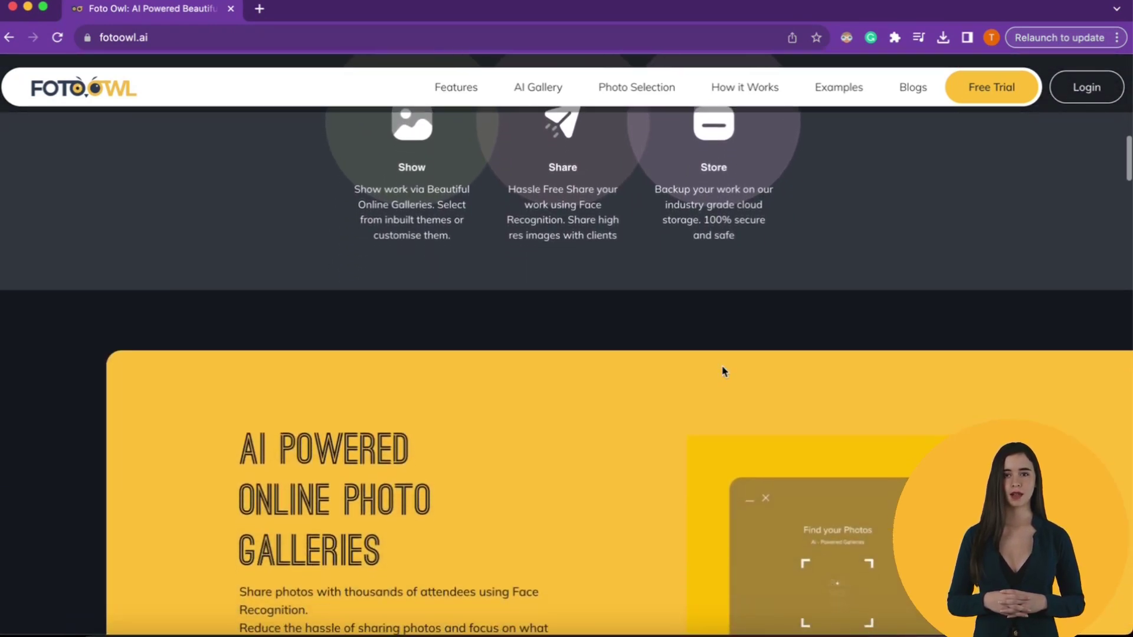
scroll(724, 371, down, 2)
scroll(725, 370, down, 1)
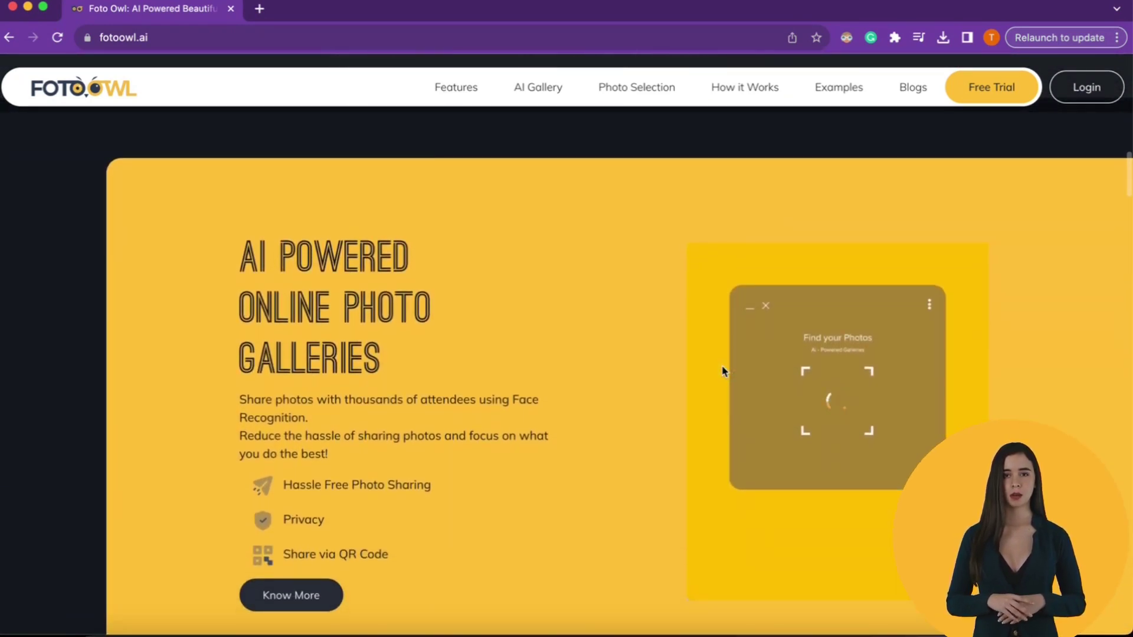
scroll(725, 371, down, 1)
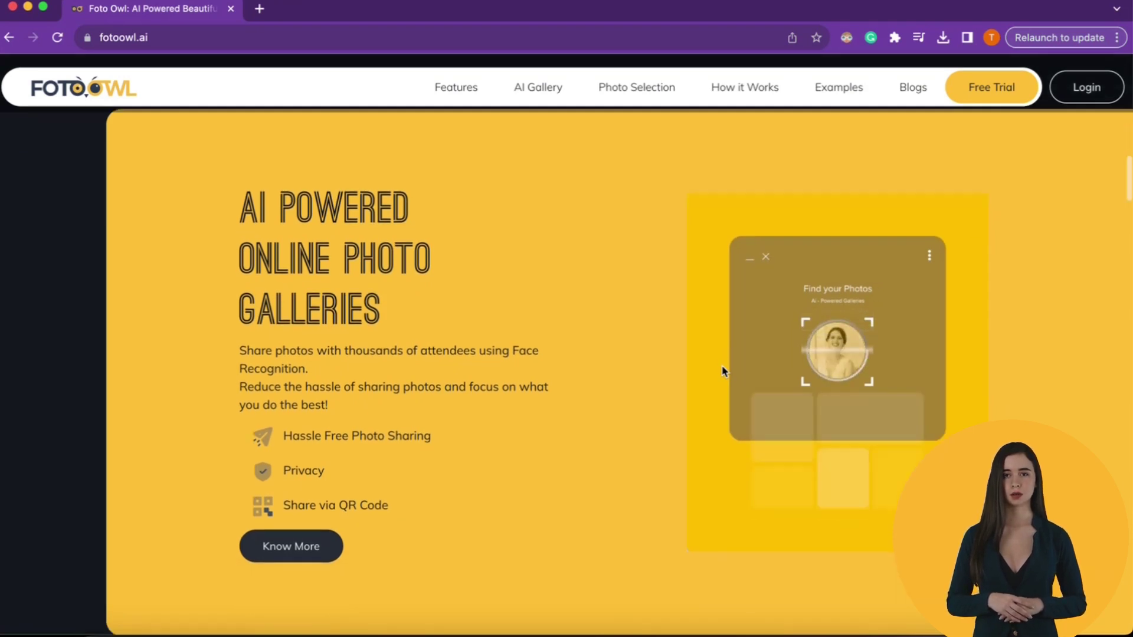
scroll(724, 370, down, 2)
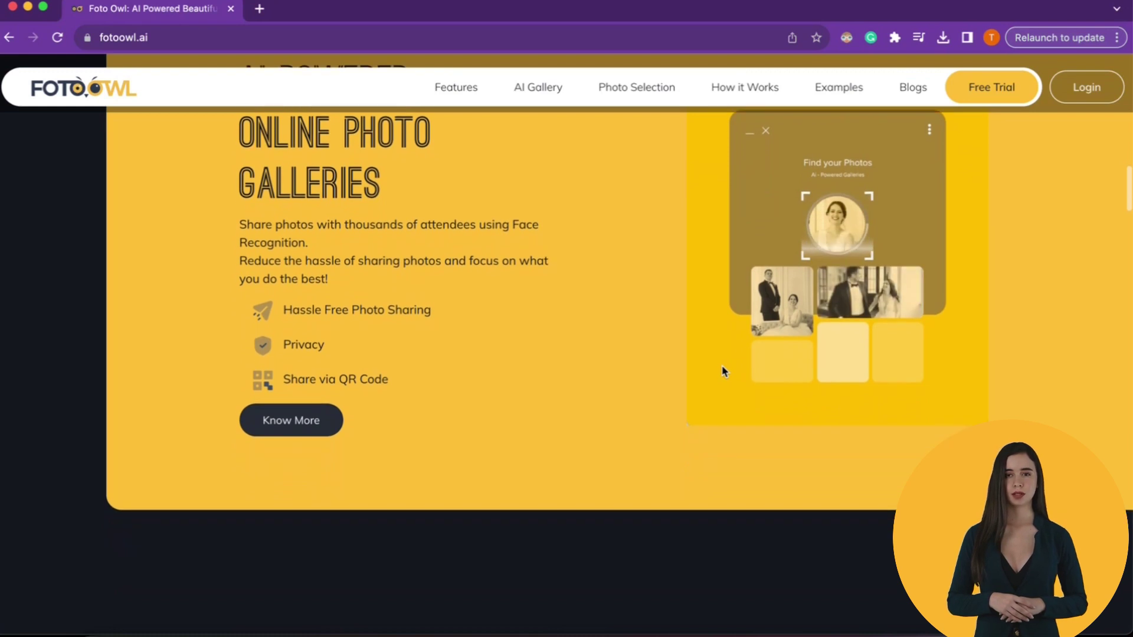
scroll(725, 371, down, 3)
scroll(724, 371, down, 3)
scroll(725, 371, down, 2)
scroll(725, 372, down, 2)
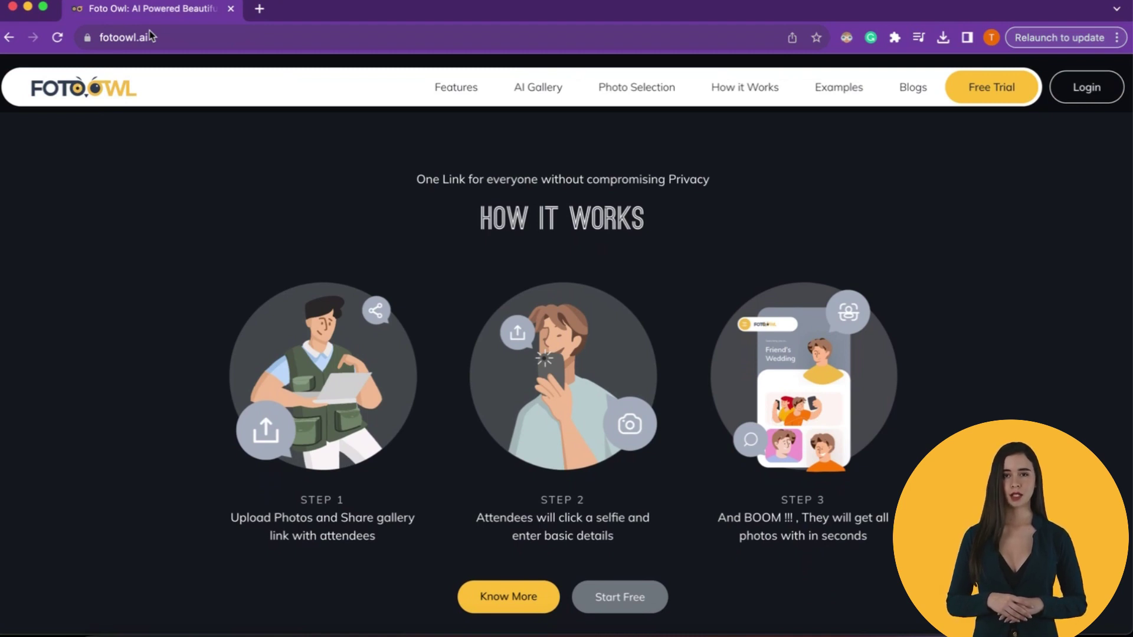
Register for the Free Trial using Google sign-in with your Google account.
click(149, 34)
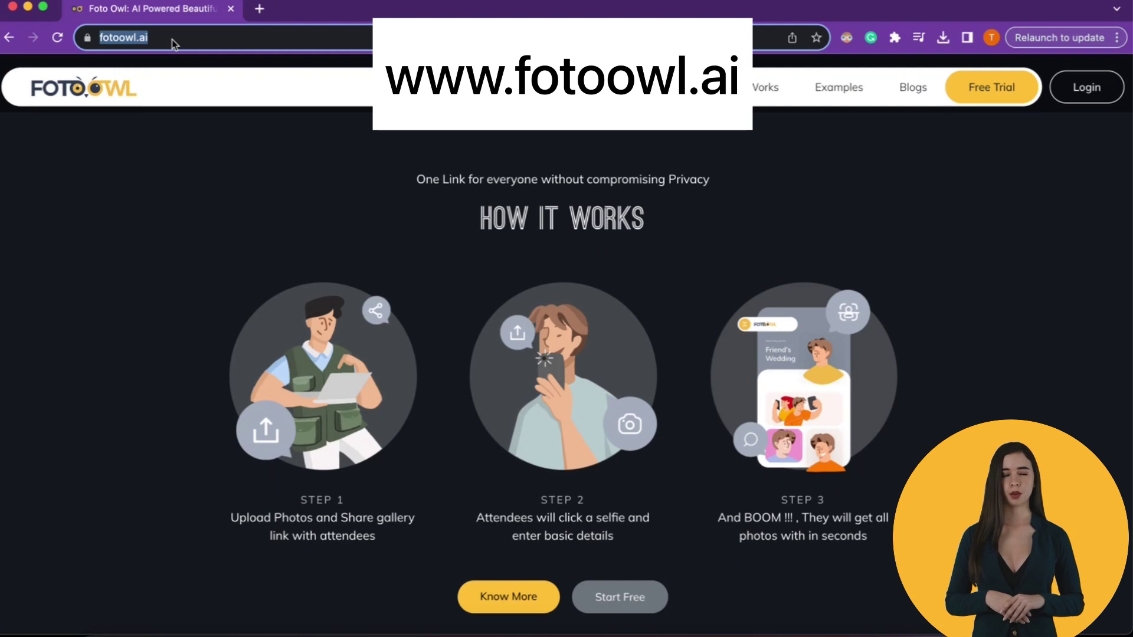
click(990, 96)
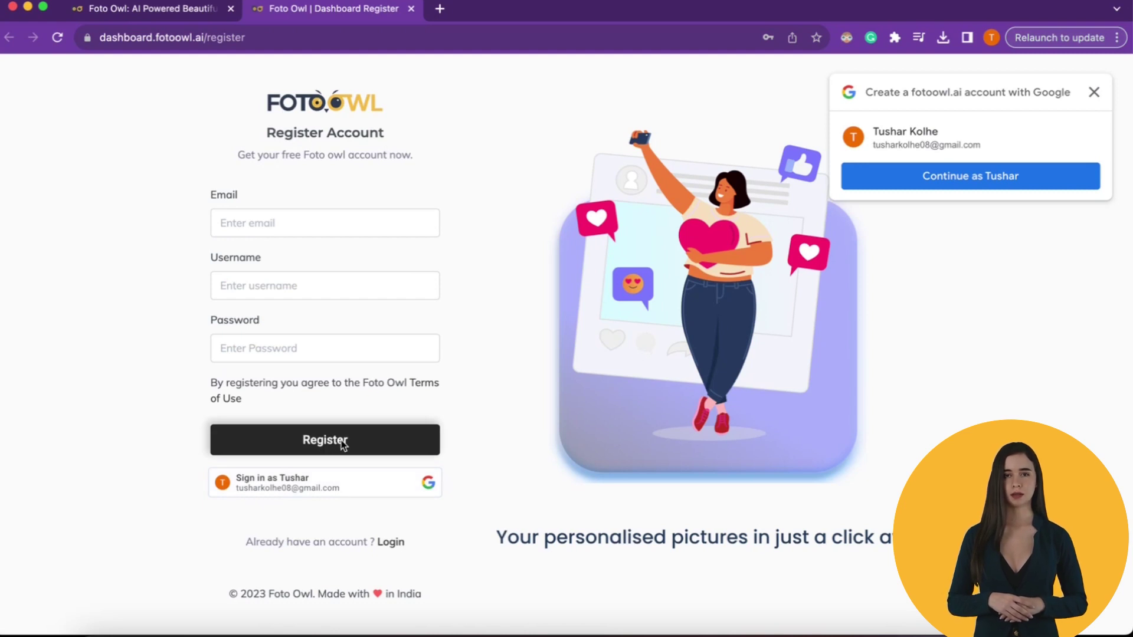
click(321, 484)
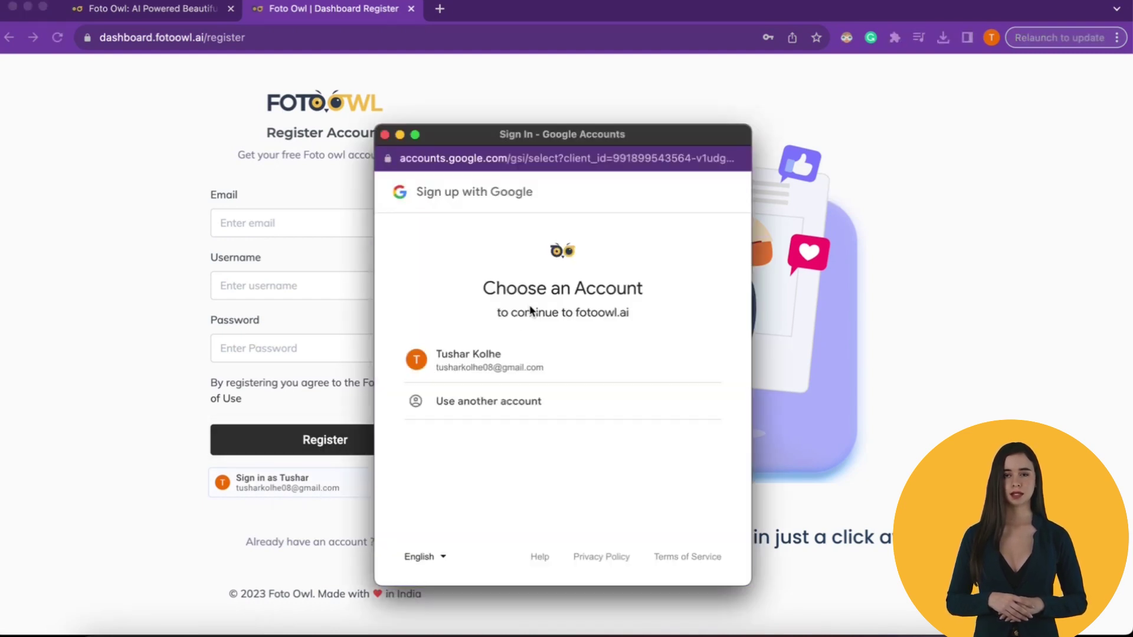
click(503, 354)
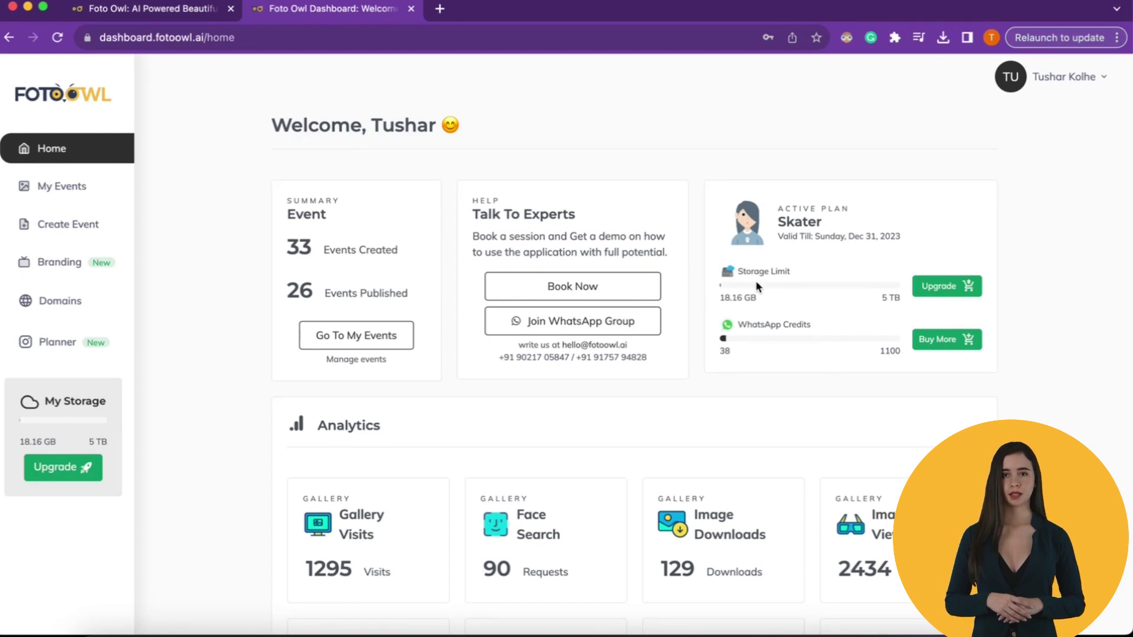
Scroll the dashboard down to the gallery and social media Analytics cards.
scroll(778, 301, down, 1)
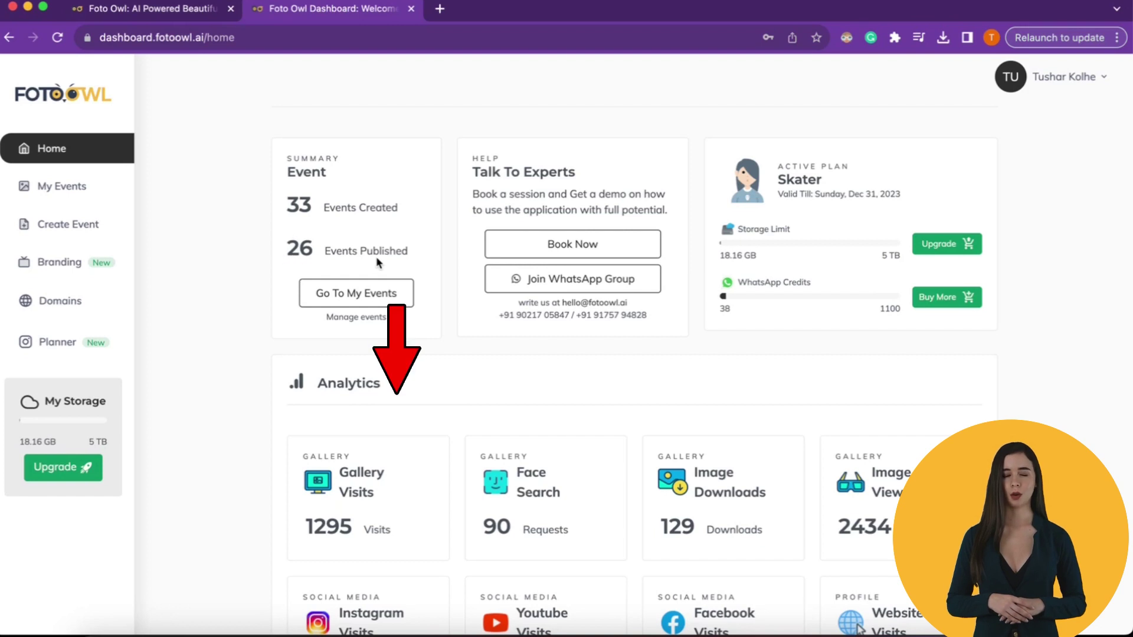
scroll(523, 420, down, 5)
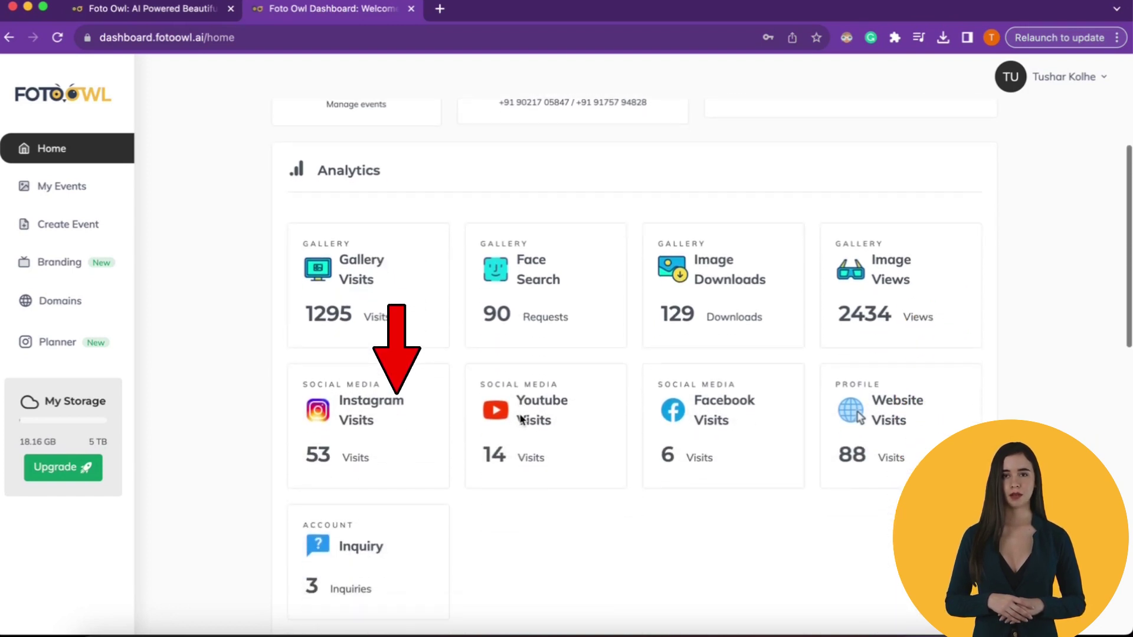
scroll(522, 420, down, 1)
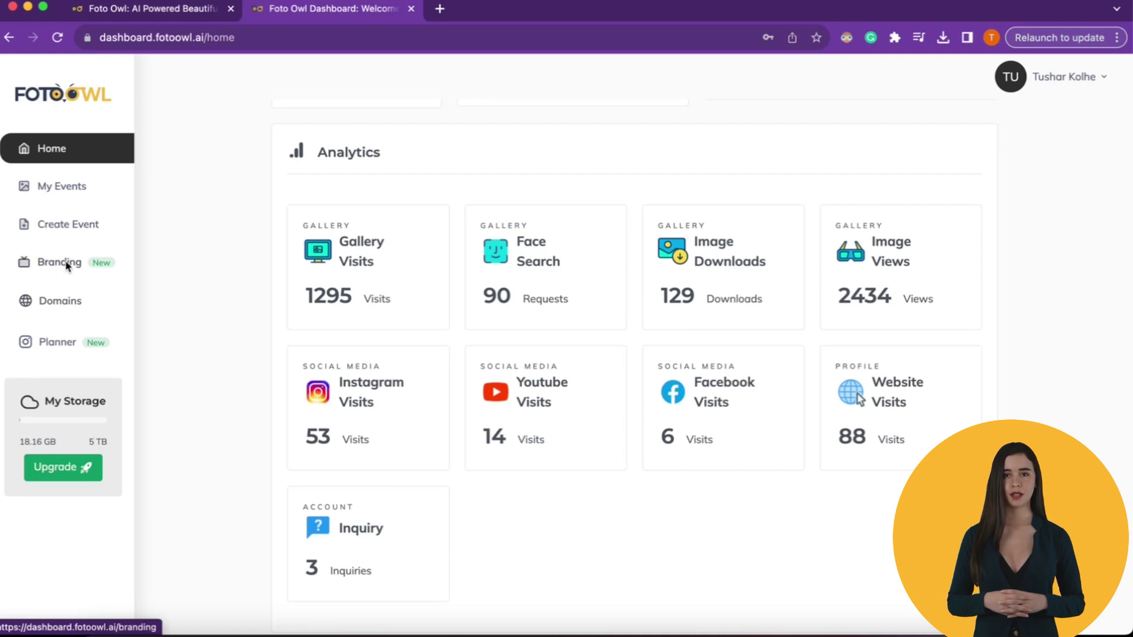
Create a branded event named 'Mayur & Sayali' dated 14/11/2023.
click(70, 227)
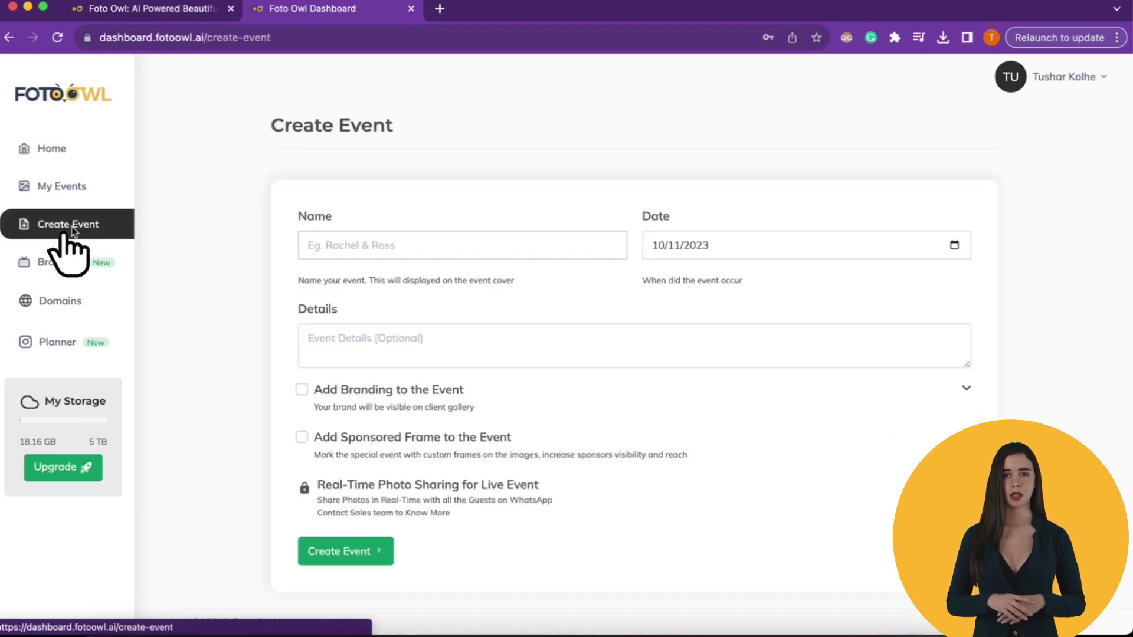
click(341, 251)
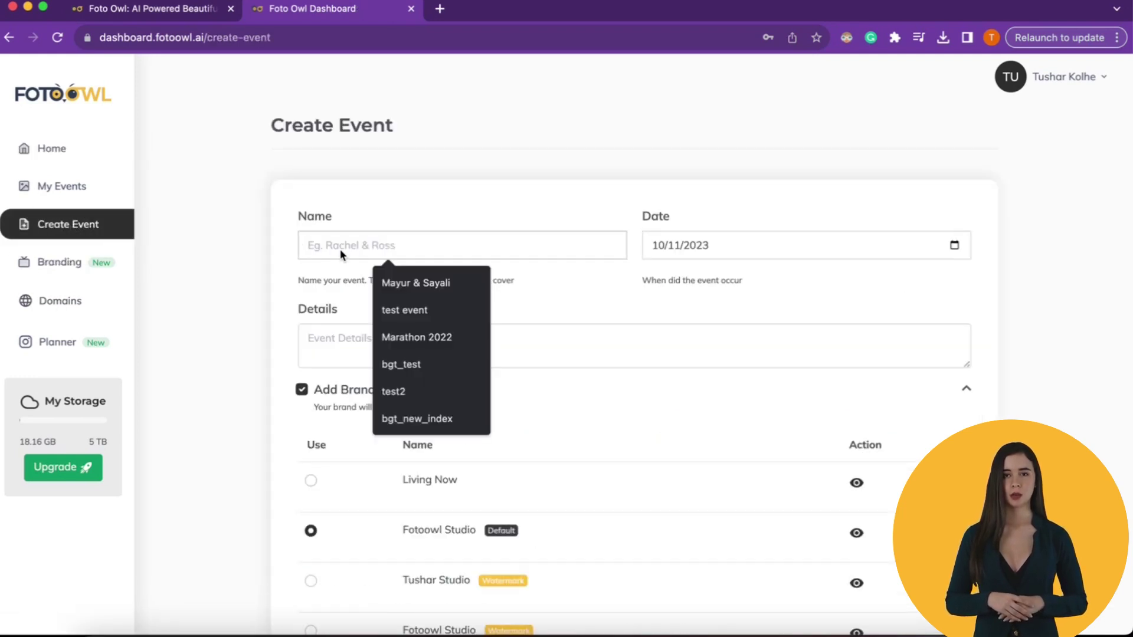
click(411, 284)
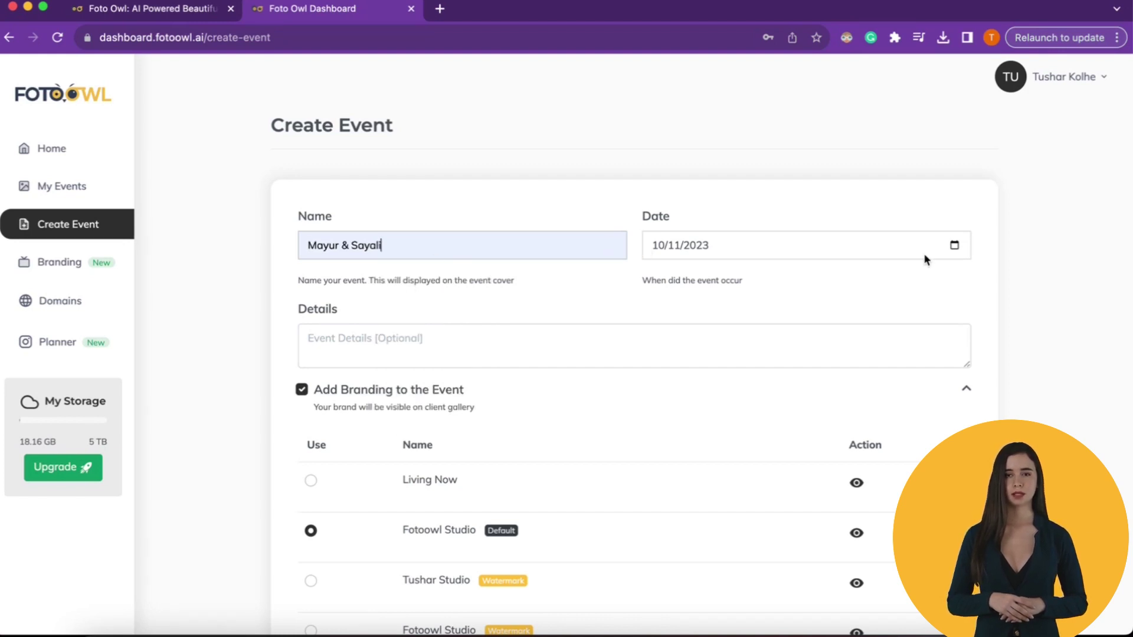
click(954, 246)
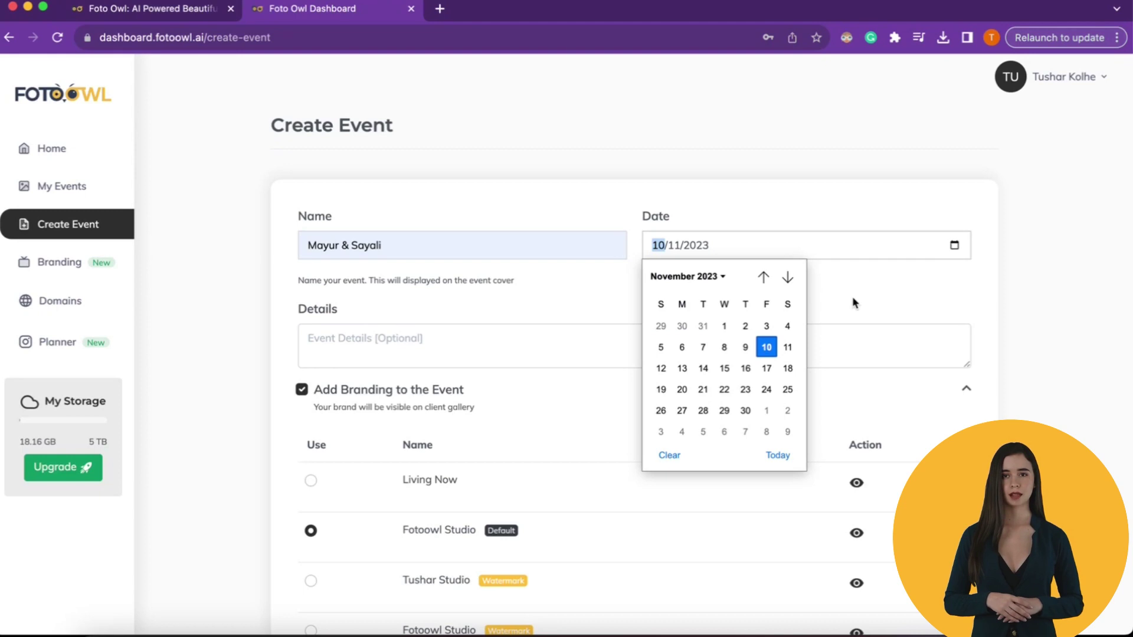
click(702, 367)
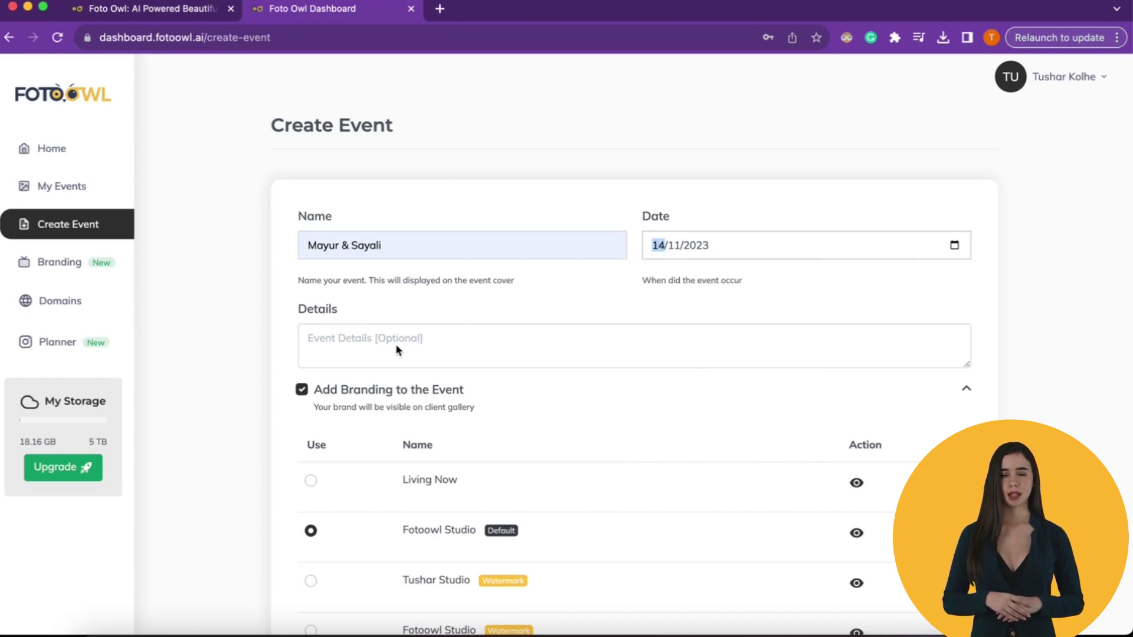
scroll(394, 352, down, 7)
click(354, 552)
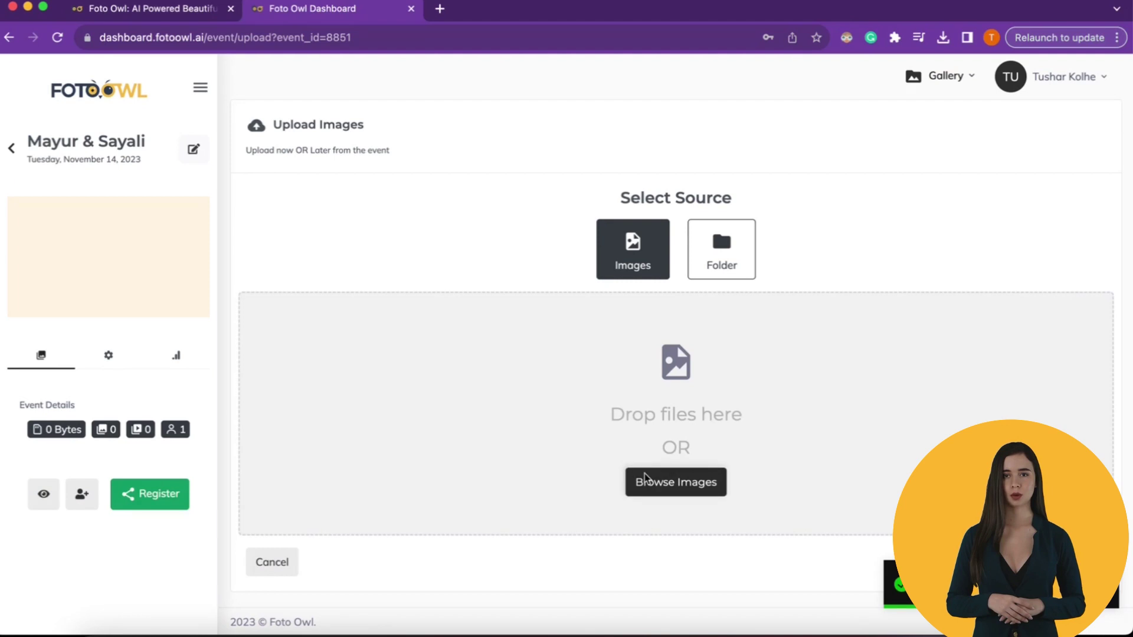
click(687, 484)
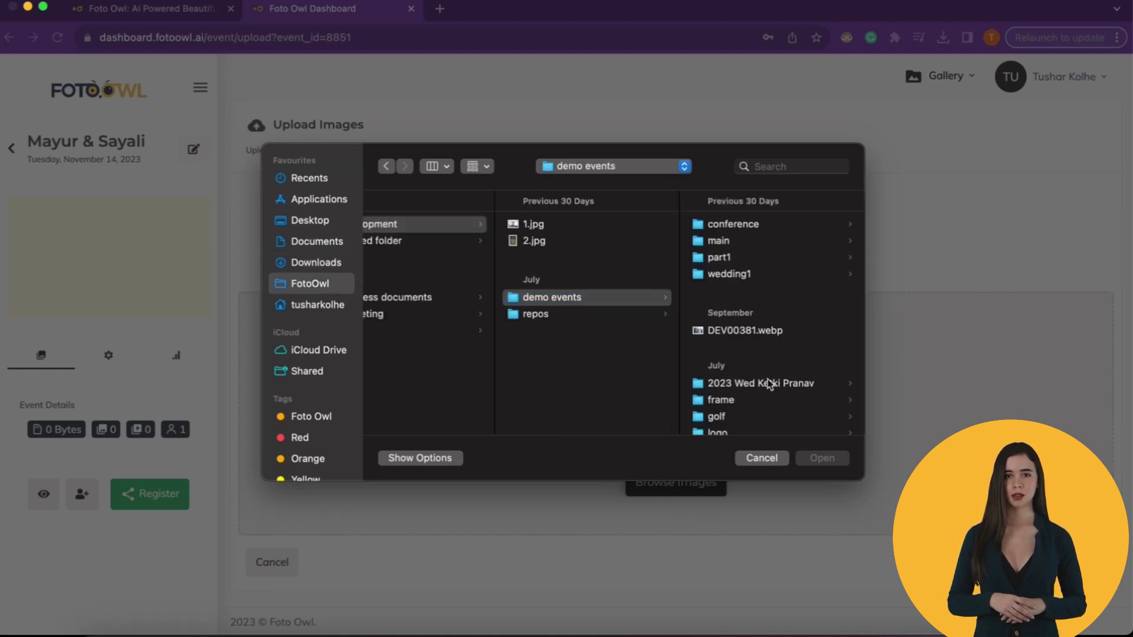
click(767, 382)
double_click(740, 341)
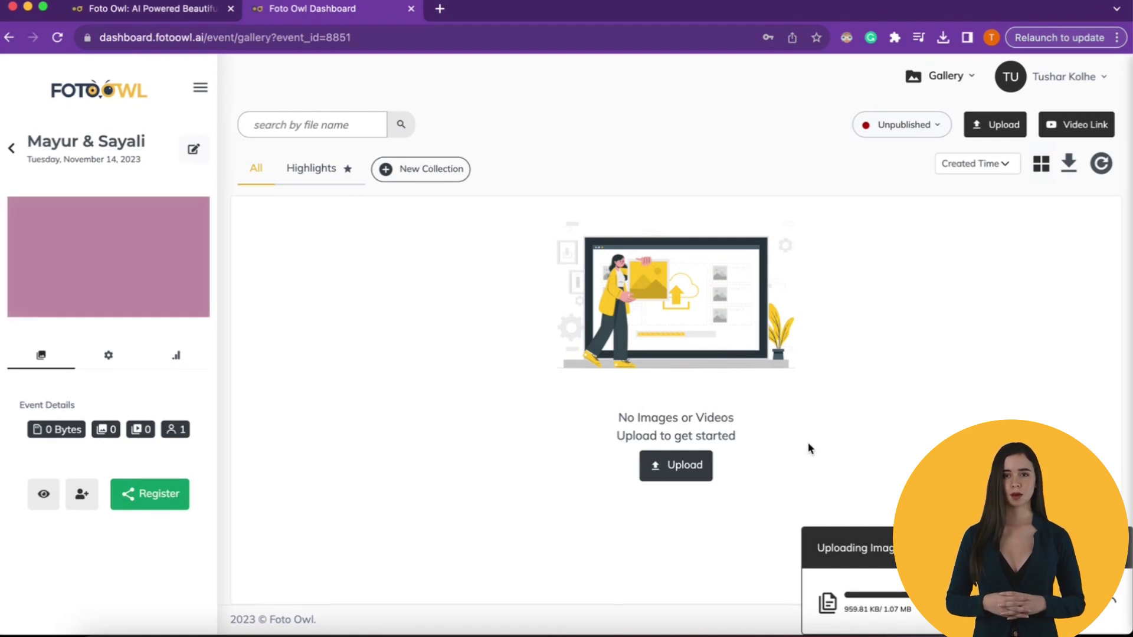
click(1101, 173)
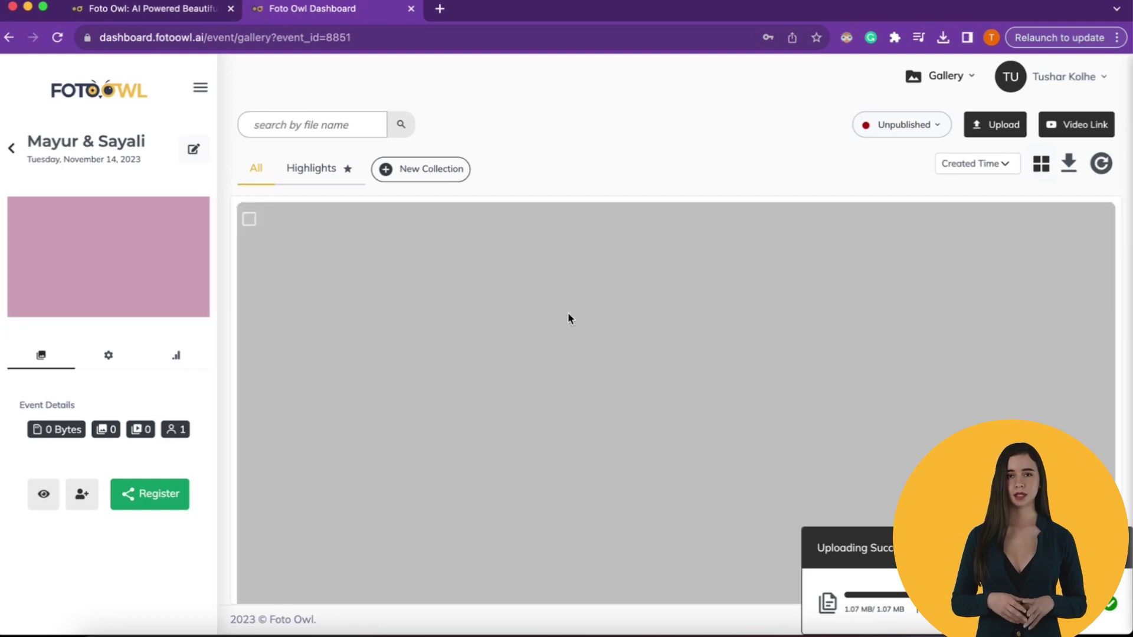
right_click(529, 329)
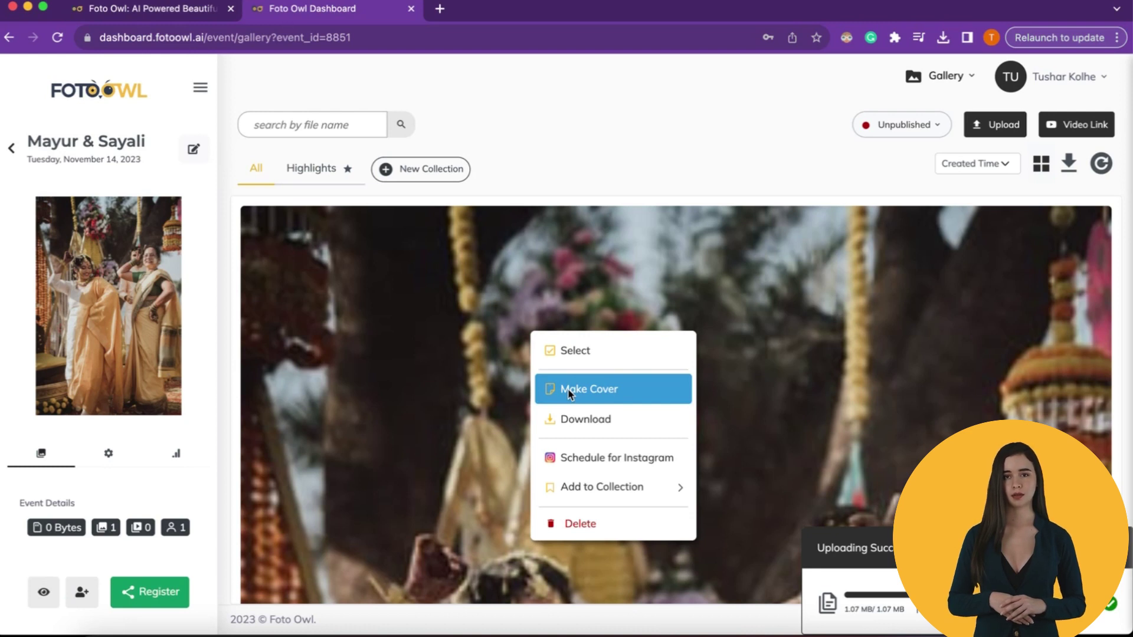
click(568, 391)
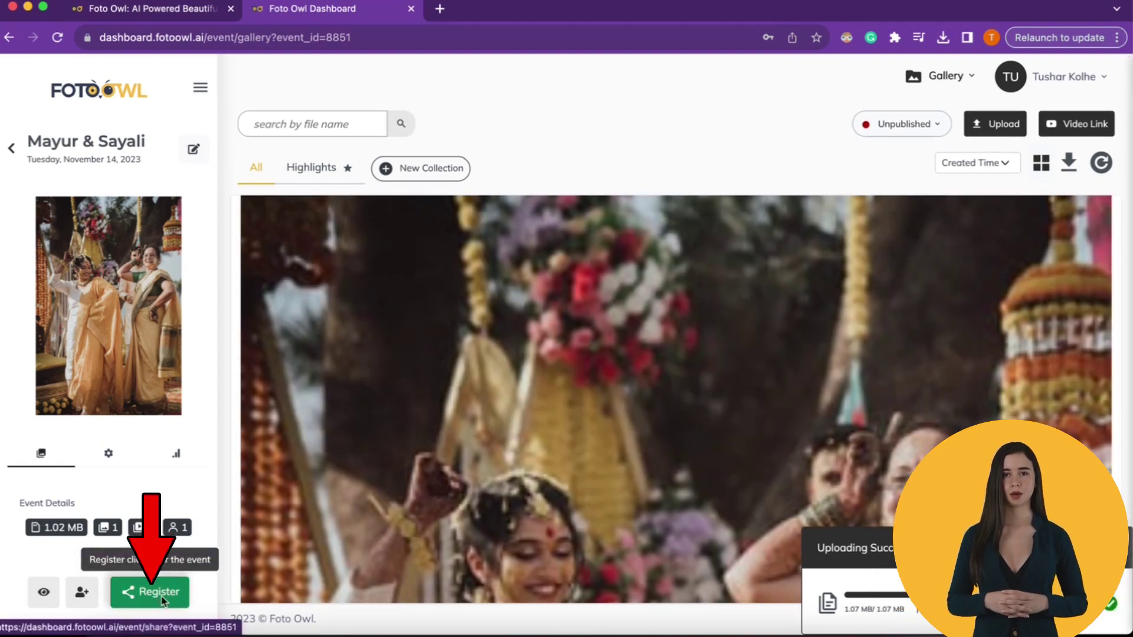
Open the event's Share page showing the Guest Access and Full Access links.
click(160, 598)
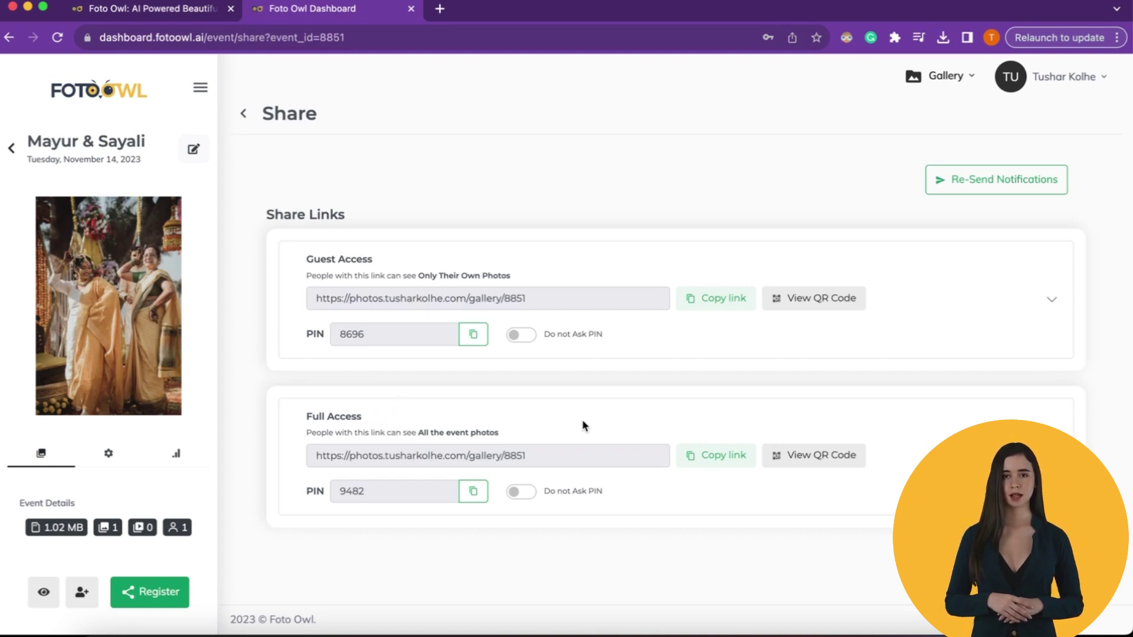
Turn on Do not Ask PIN, download the Guest Access QR code, and copy the guest link.
click(813, 299)
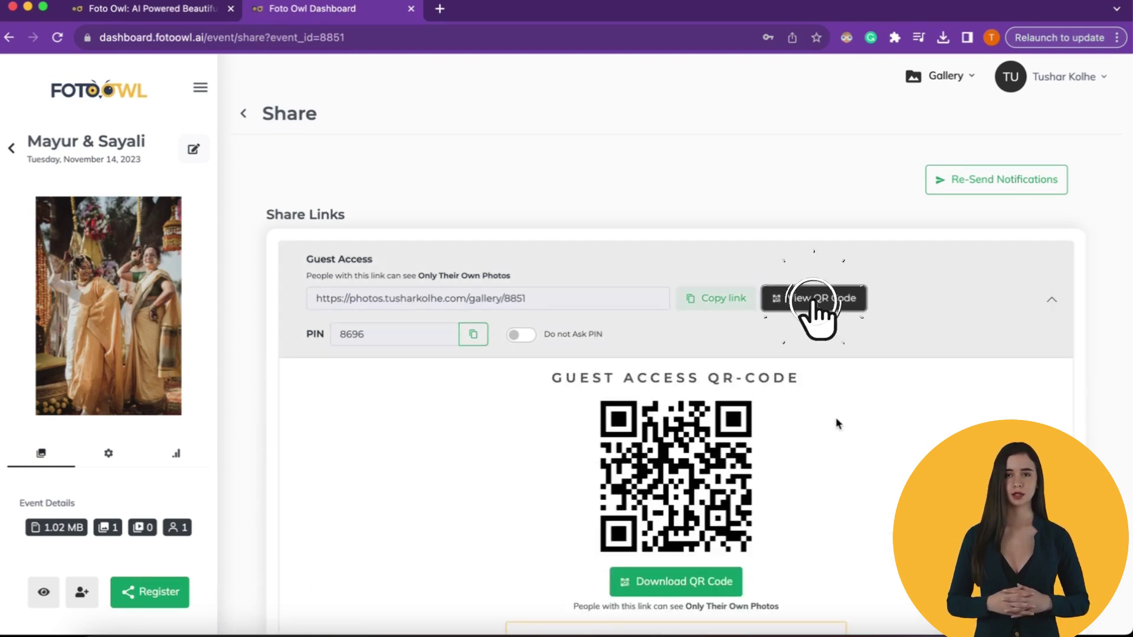
scroll(835, 417, down, 2)
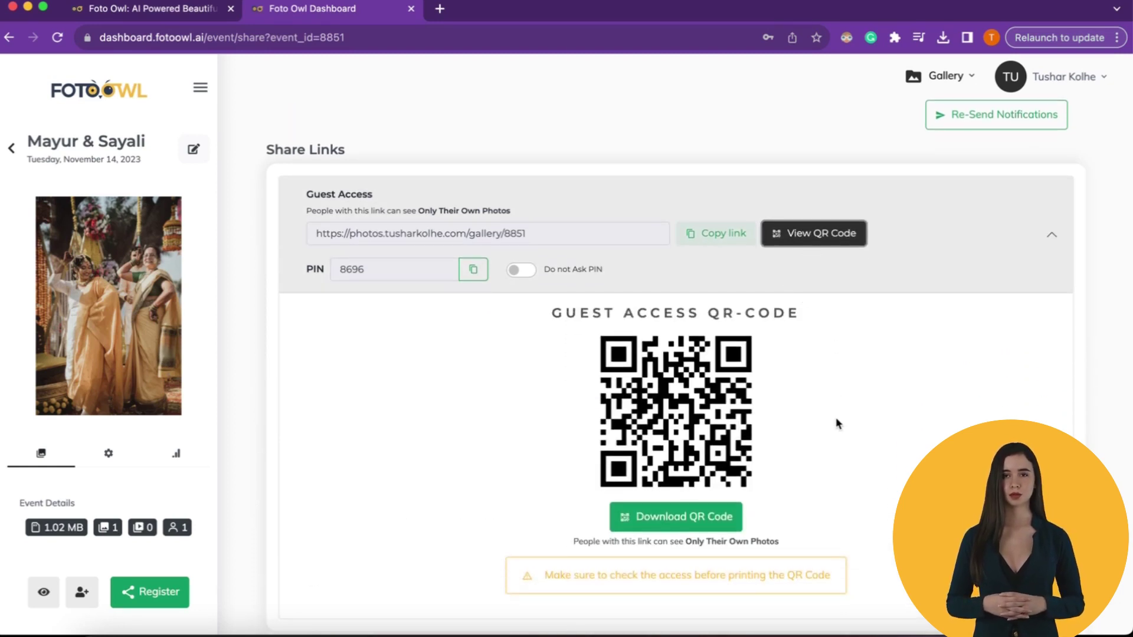
click(522, 271)
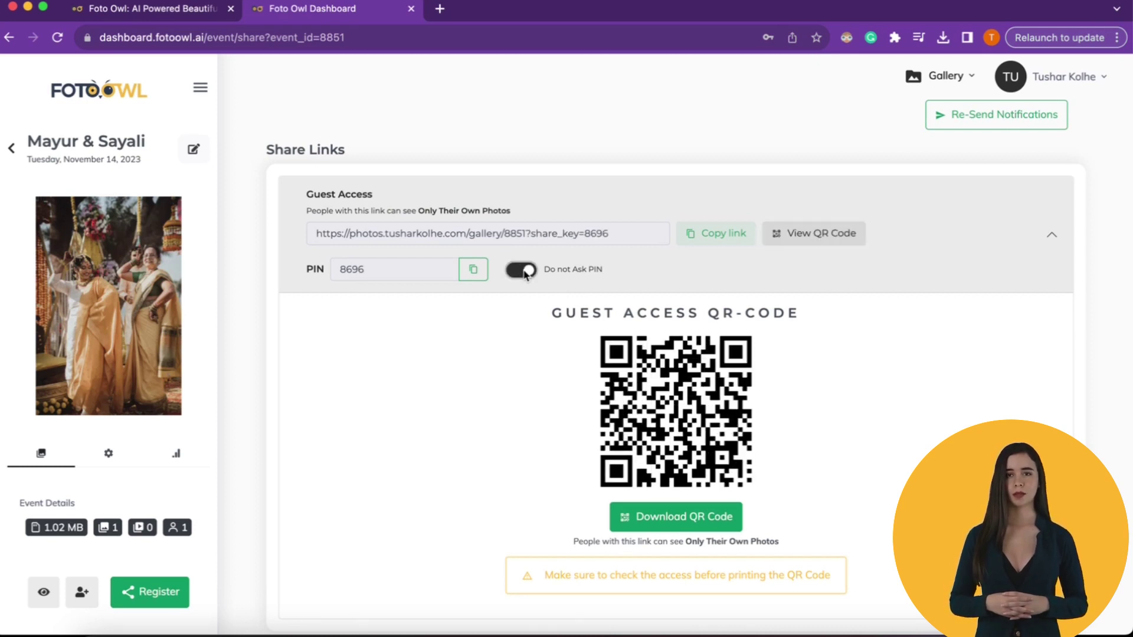
click(671, 522)
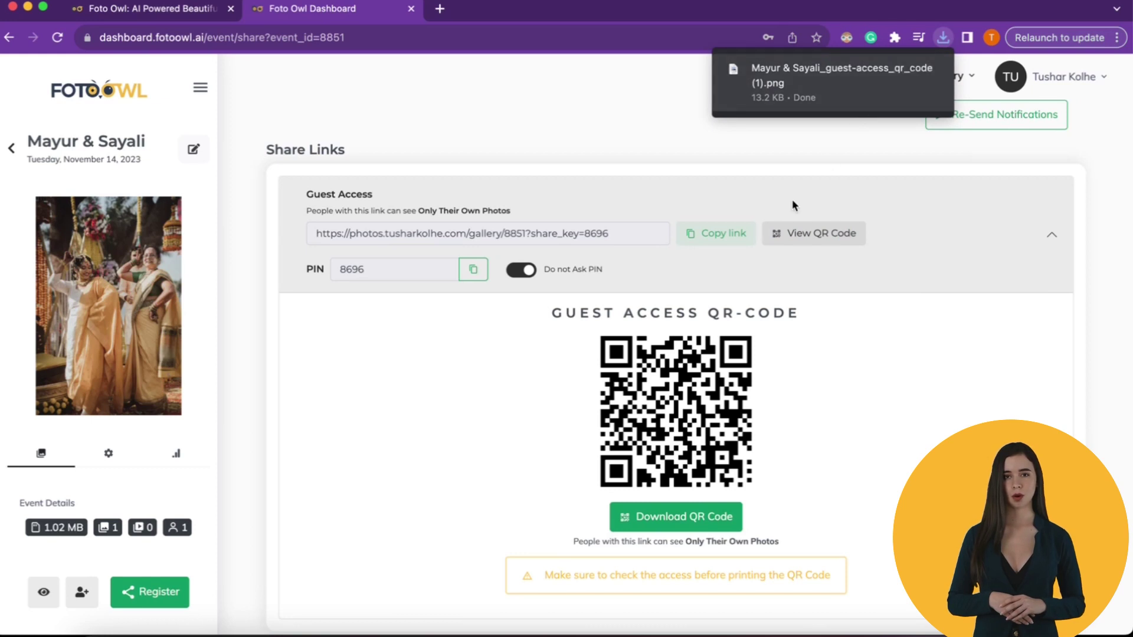
click(718, 236)
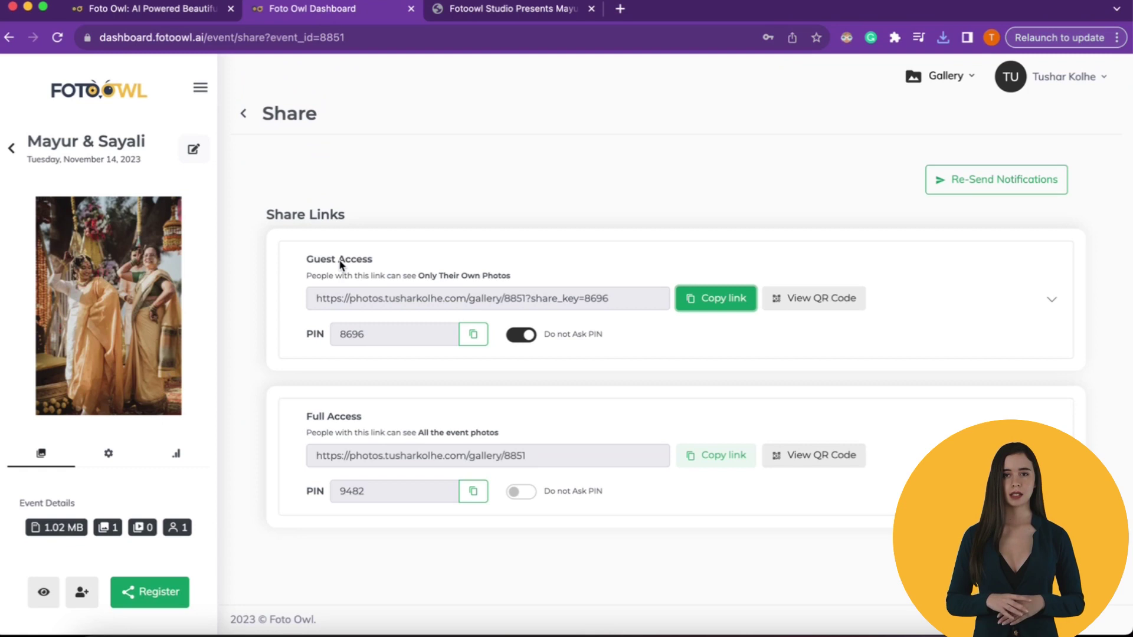
Upload all photos in the 2023 Wed Ketki Pranav folder, skipping the duplicate.
click(39, 456)
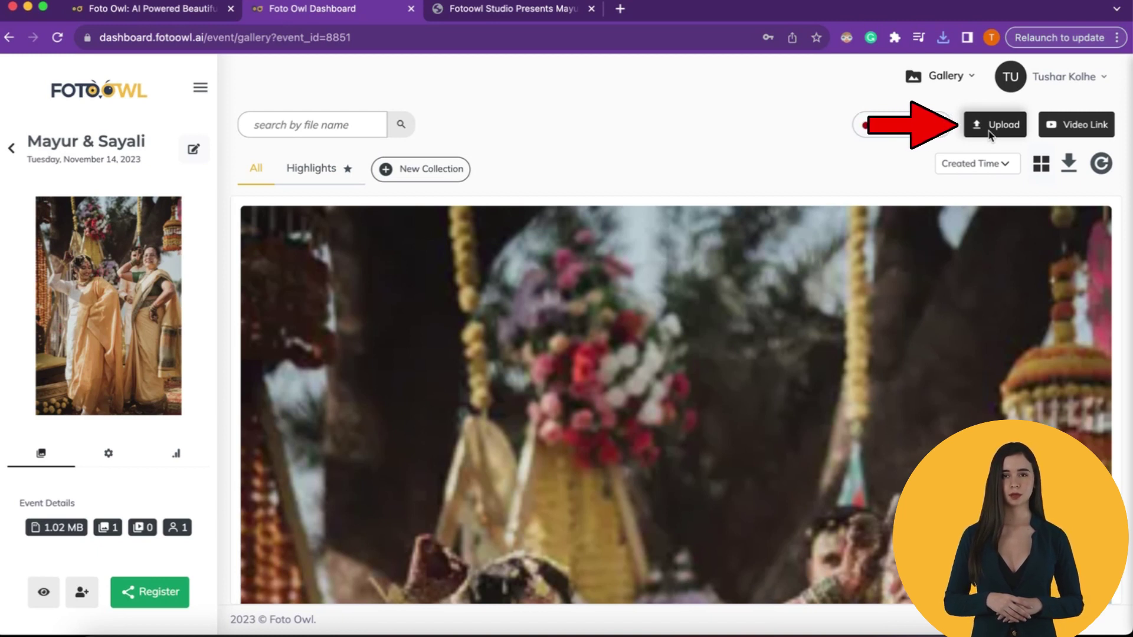
click(991, 133)
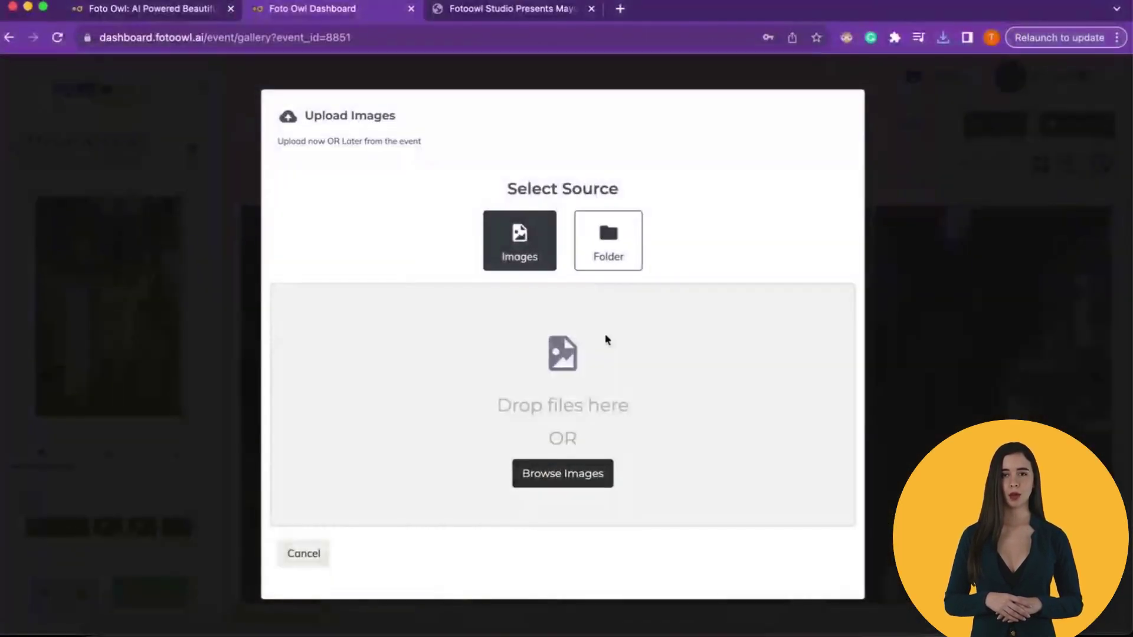
click(581, 481)
click(497, 307)
key(super+a)
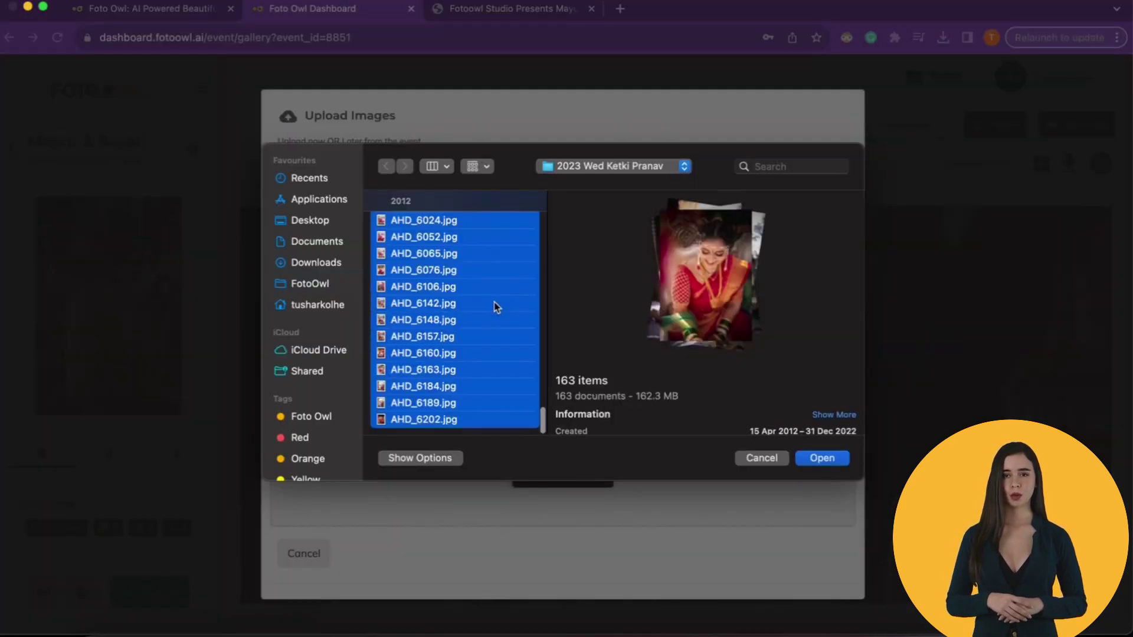
key(Return)
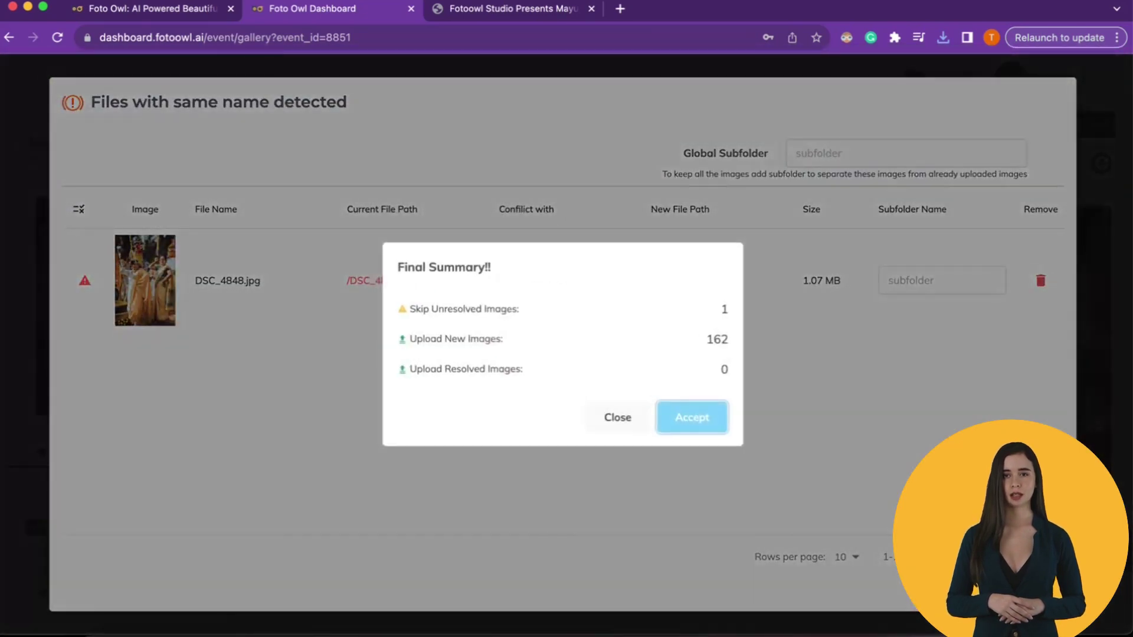
click(702, 413)
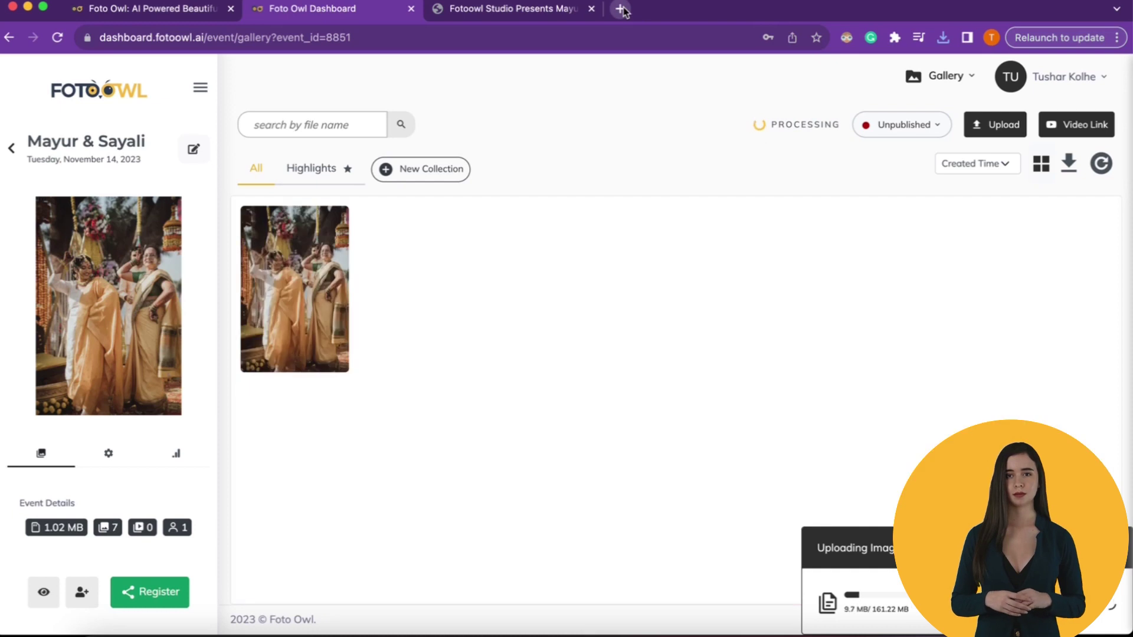
Detach a new browser tab into its own maximized window and type 'work'.
click(622, 11)
drag(619, 9, 621, 131)
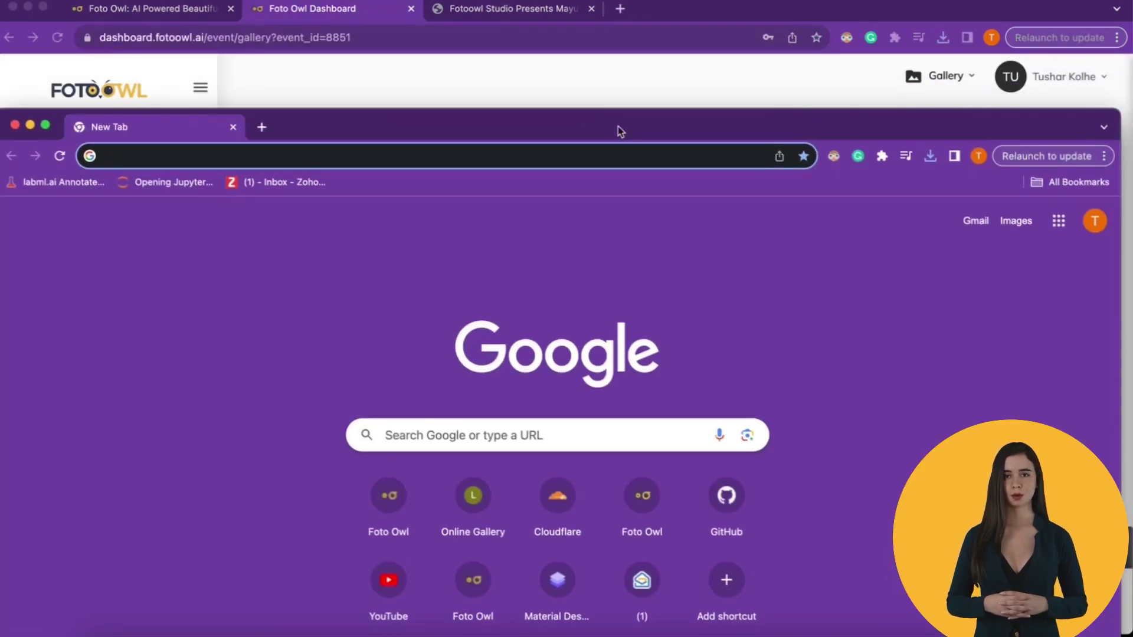
double_click(637, 129)
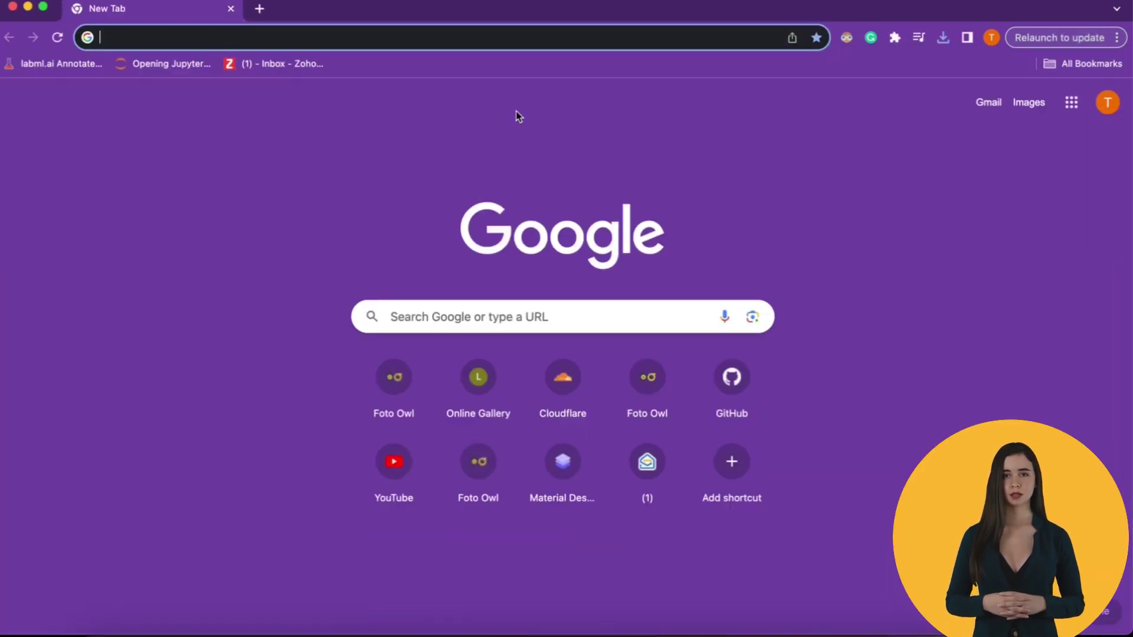
text(work)
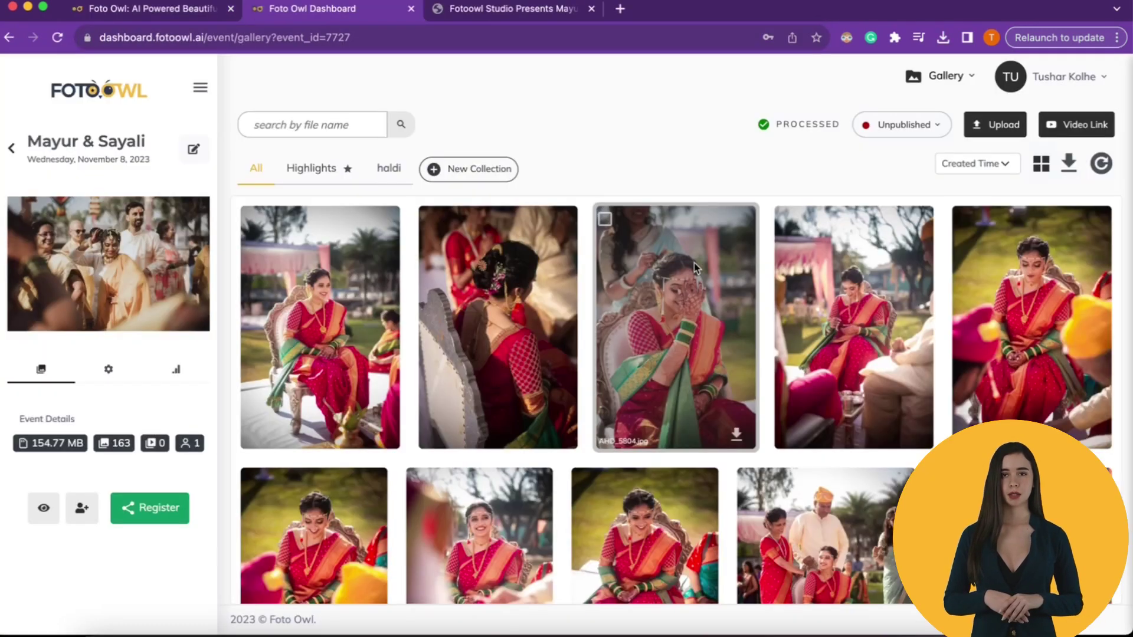
Choose Publish from the gallery's Unpublished dropdown.
click(908, 126)
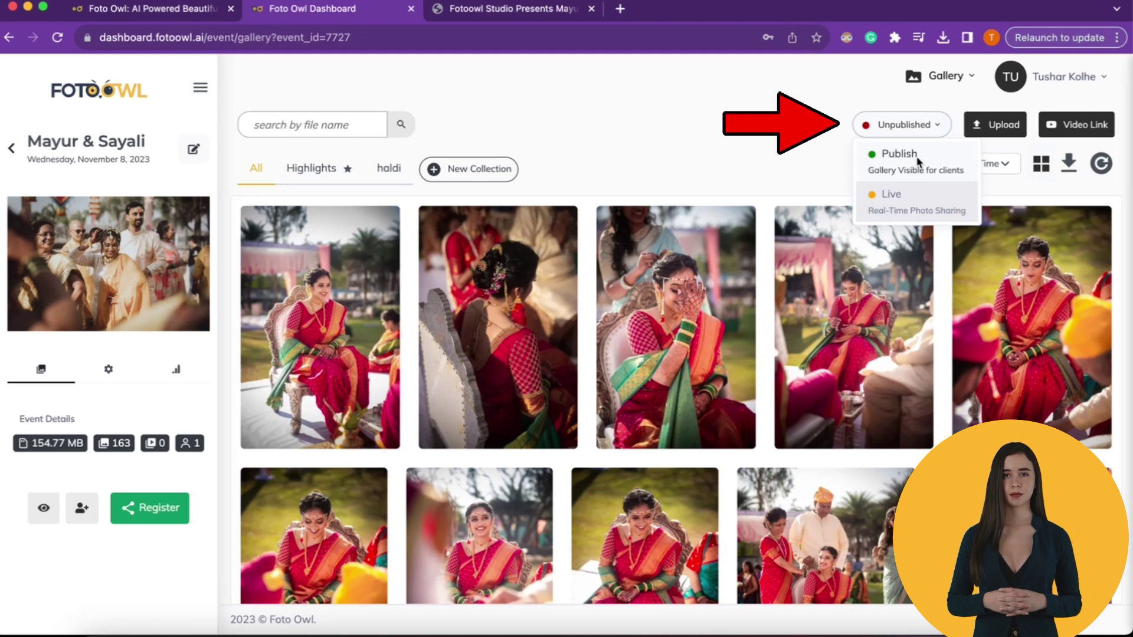
click(900, 164)
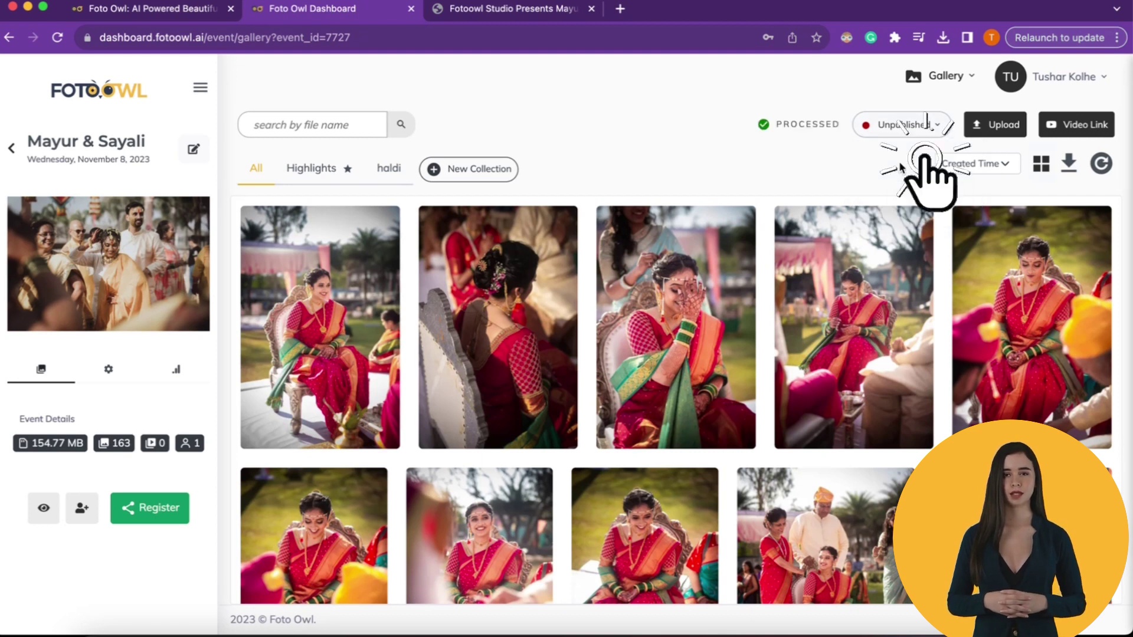